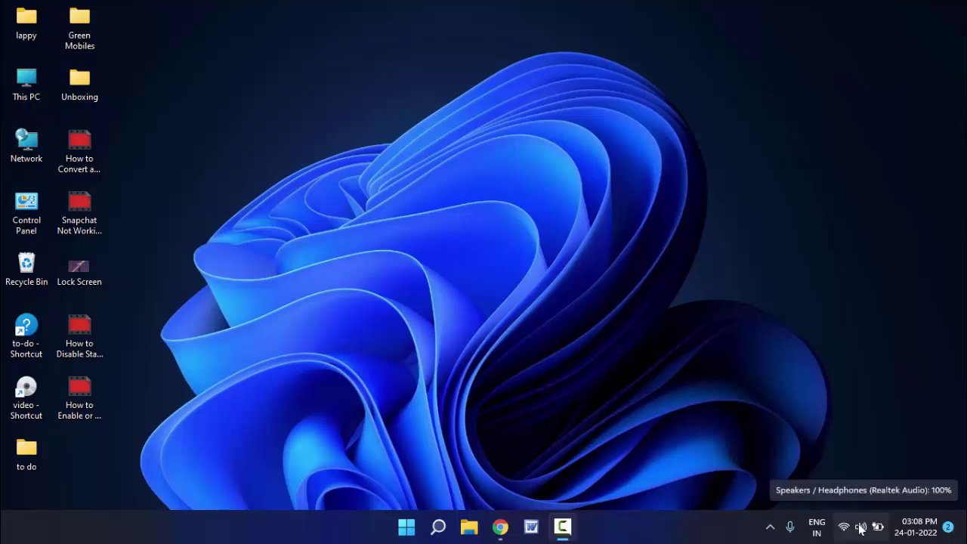
Step: Open the system Sound settings and bring up the additional sound settings dialog
{"action": "right_click", "coordinate": [861, 529]}
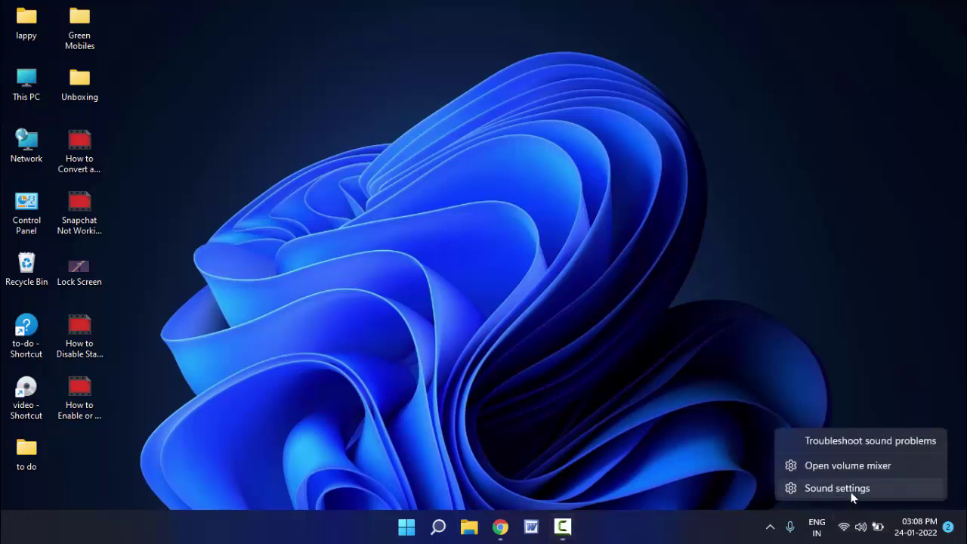
{"action": "left_click", "coordinate": [853, 491]}
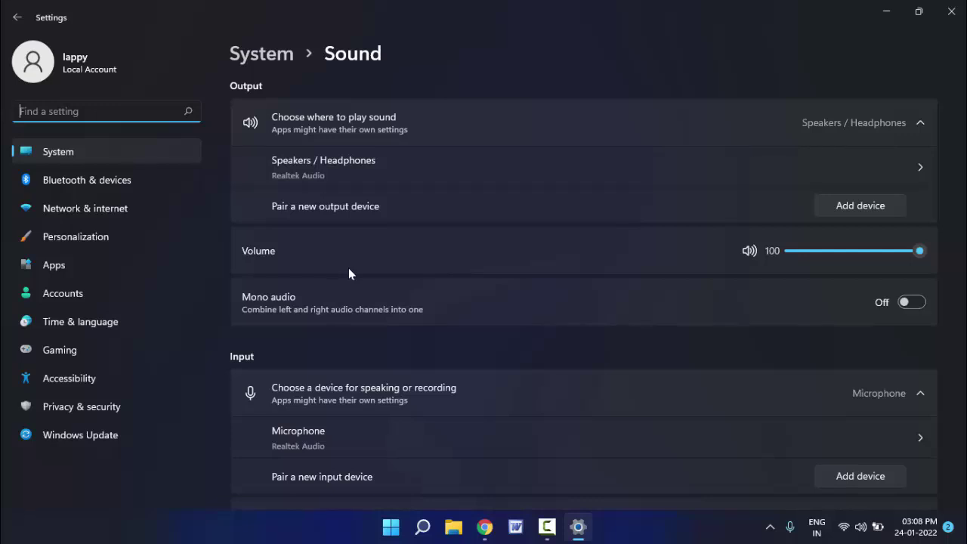
{"action": "scroll", "coordinate": [349, 272], "scroll_direction": "down", "scroll_amount": 2}
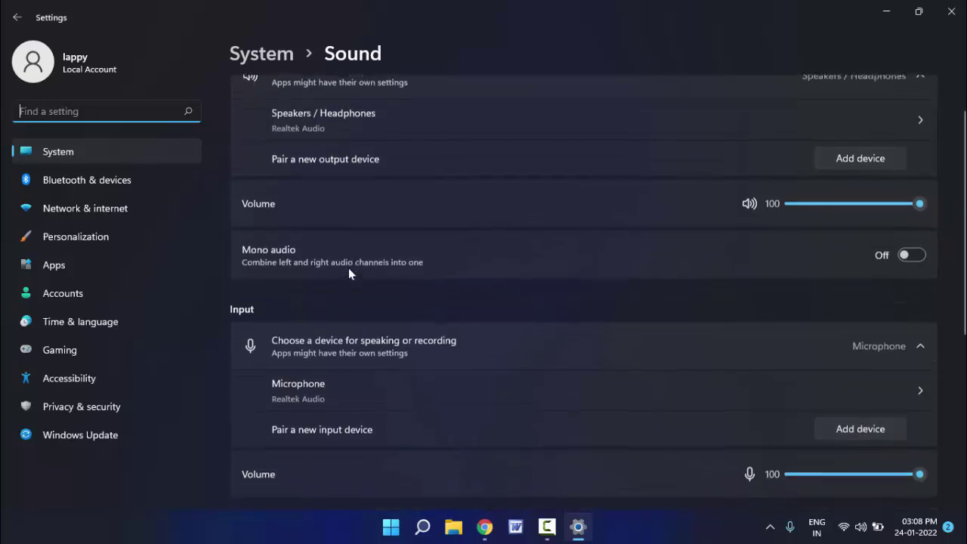
{"action": "scroll", "coordinate": [349, 271], "scroll_direction": "up", "scroll_amount": 2}
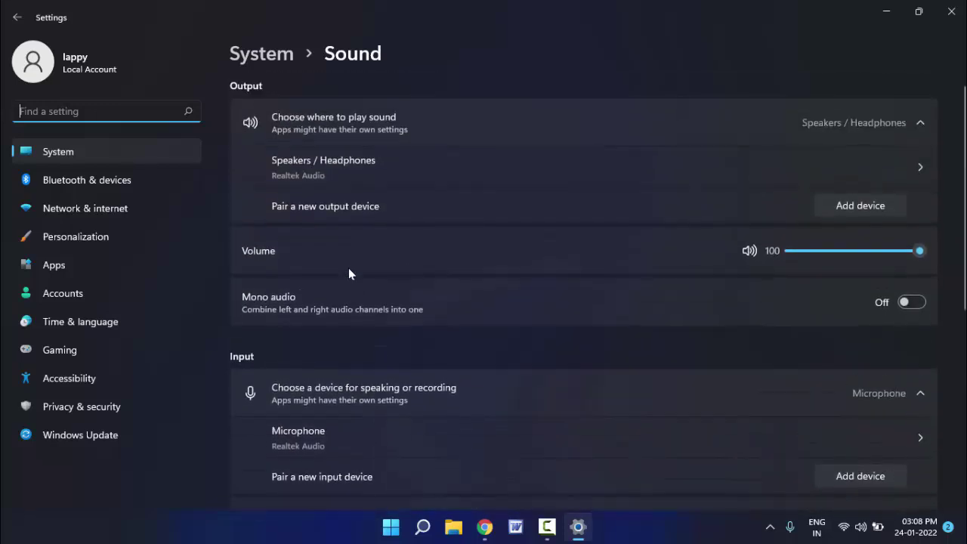
{"action": "scroll", "coordinate": [349, 268], "scroll_direction": "down", "scroll_amount": 5}
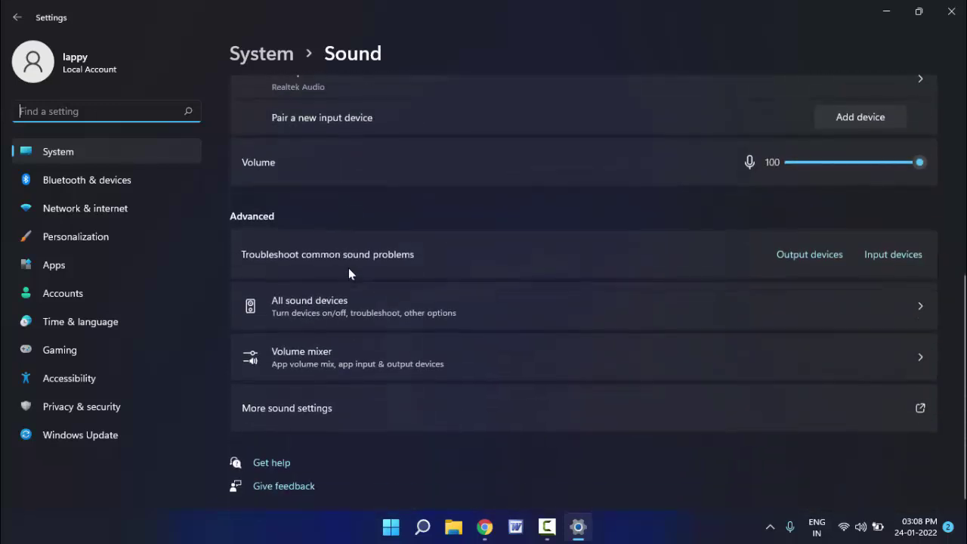
{"action": "left_click", "coordinate": [287, 409]}
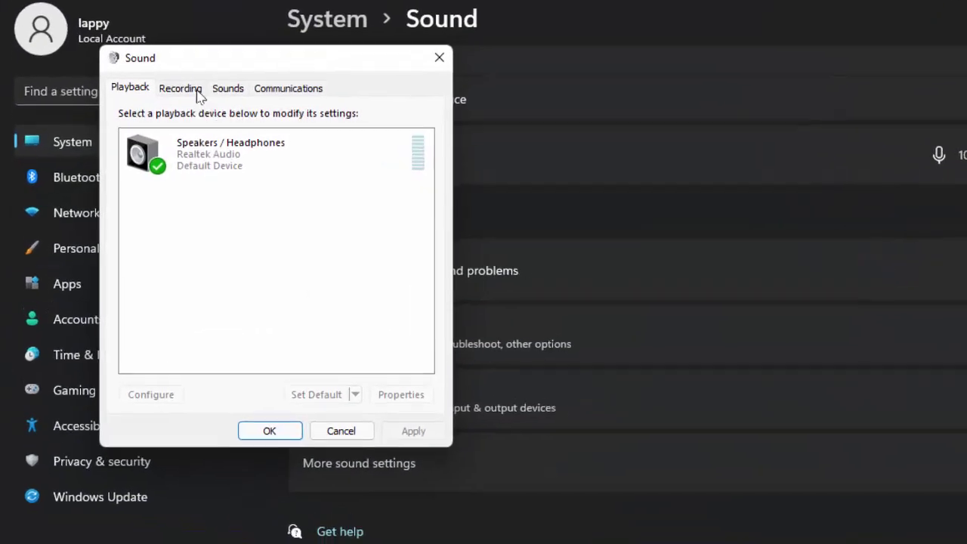
Step: Open the properties of the default recording microphone and review its Listen options, including the playback device choices
{"action": "left_click", "coordinate": [212, 80]}
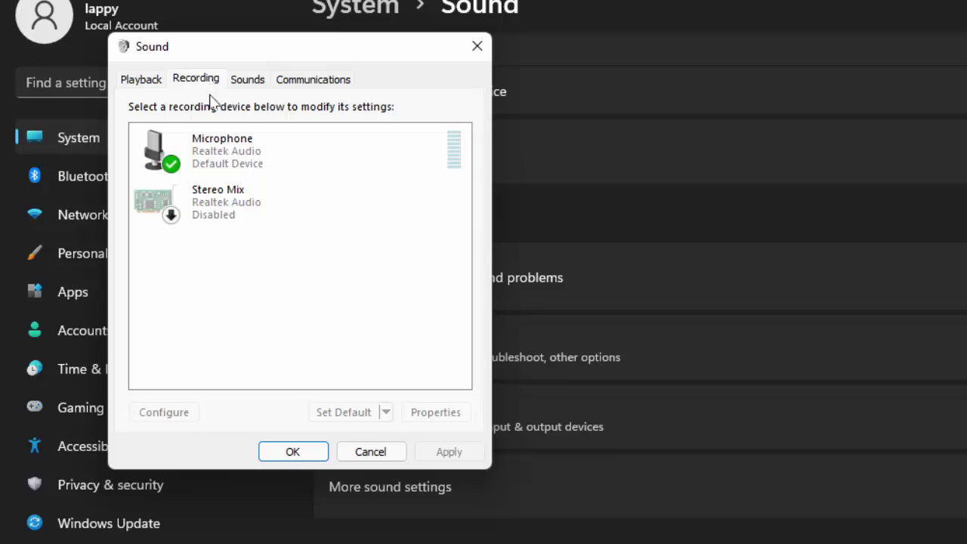
{"action": "double_click", "coordinate": [215, 154]}
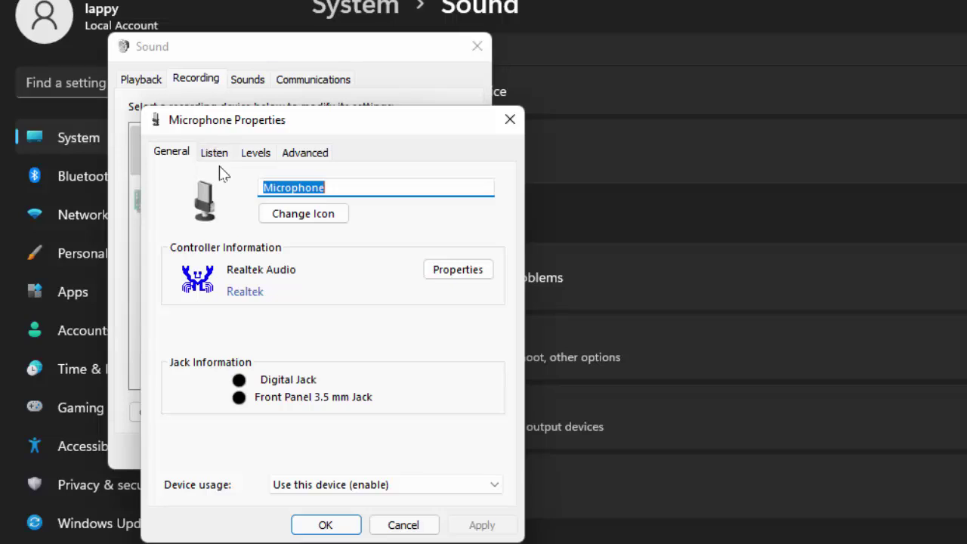
{"action": "left_click", "coordinate": [216, 157]}
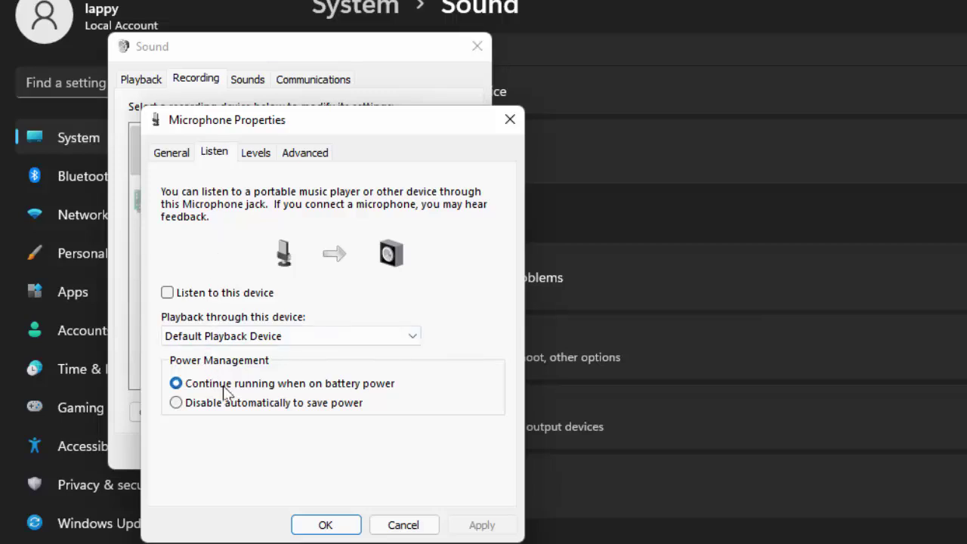
{"action": "left_click", "coordinate": [325, 337]}
{"action": "left_click", "coordinate": [474, 291]}
Step: Review the microphone's level, boost, default format and exclusive mode options, and close all sound windows
{"action": "left_click", "coordinate": [256, 153]}
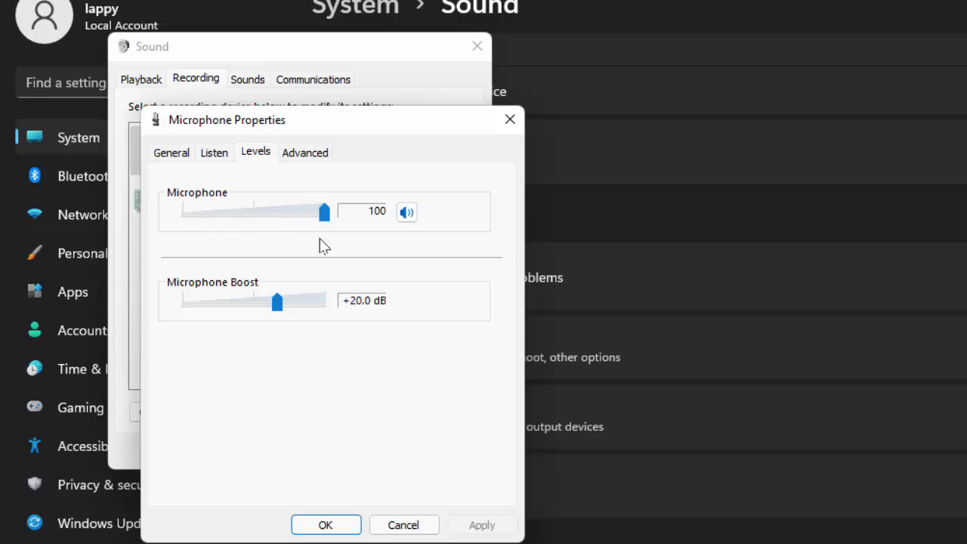
{"action": "left_click", "coordinate": [510, 121]}
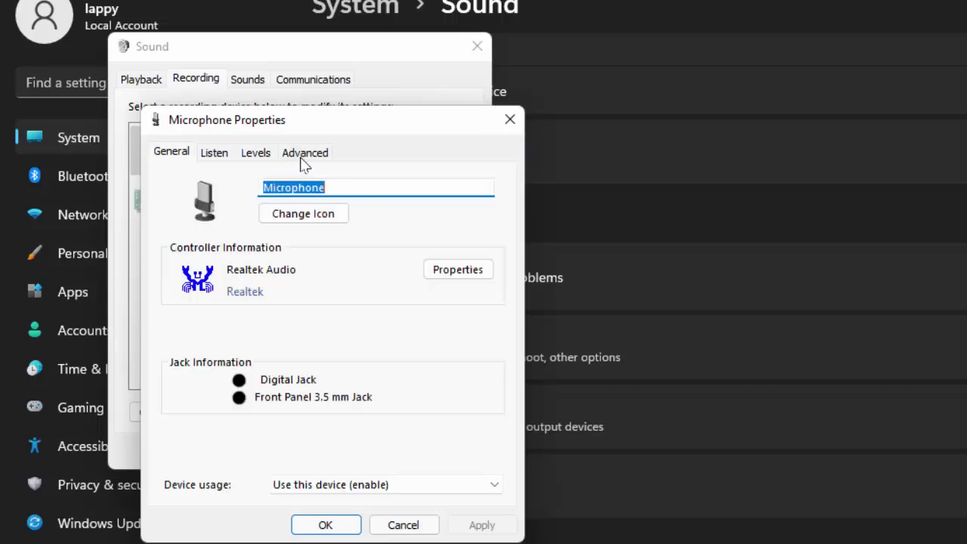
{"action": "left_click", "coordinate": [305, 153]}
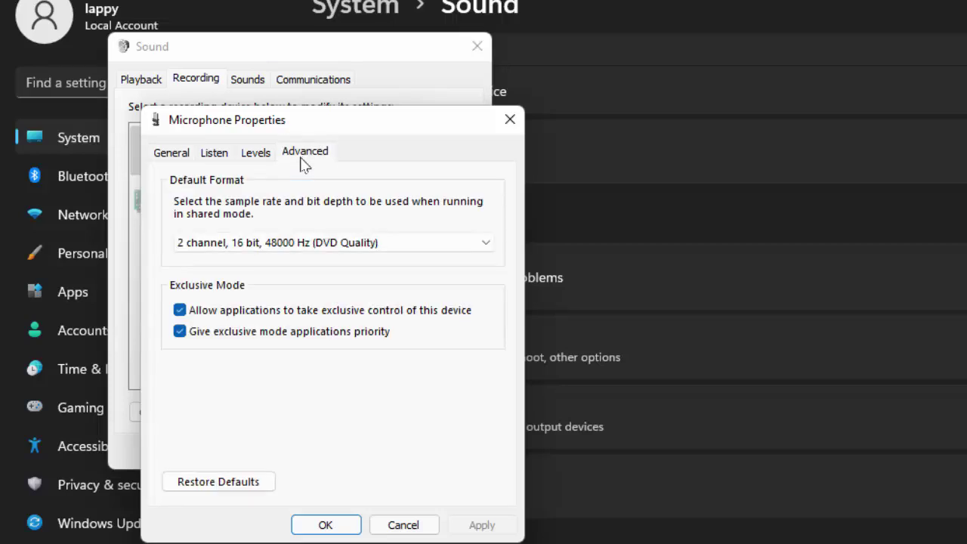
{"action": "left_click", "coordinate": [433, 249]}
{"action": "left_click", "coordinate": [433, 250]}
{"action": "left_click", "coordinate": [510, 120]}
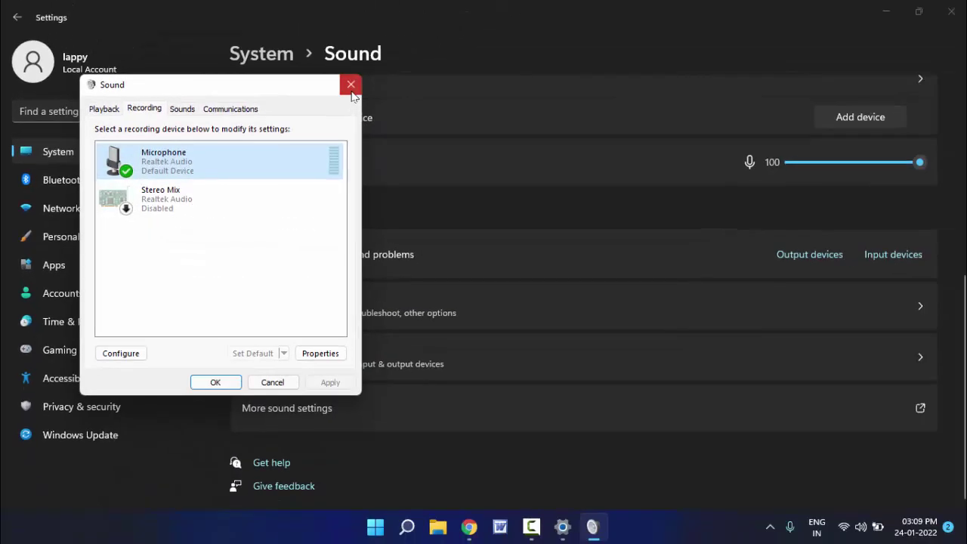
{"action": "left_click", "coordinate": [350, 84]}
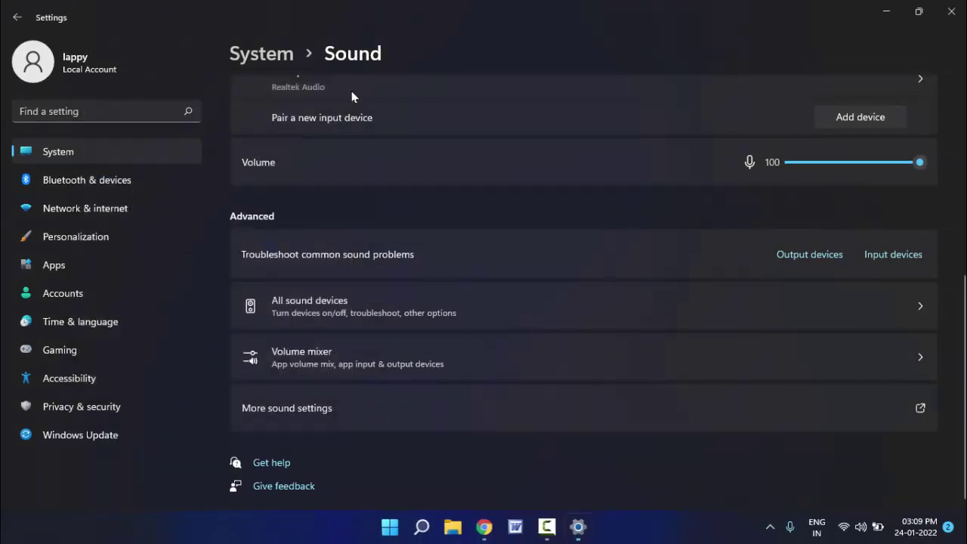
{"action": "left_click", "coordinate": [952, 11]}
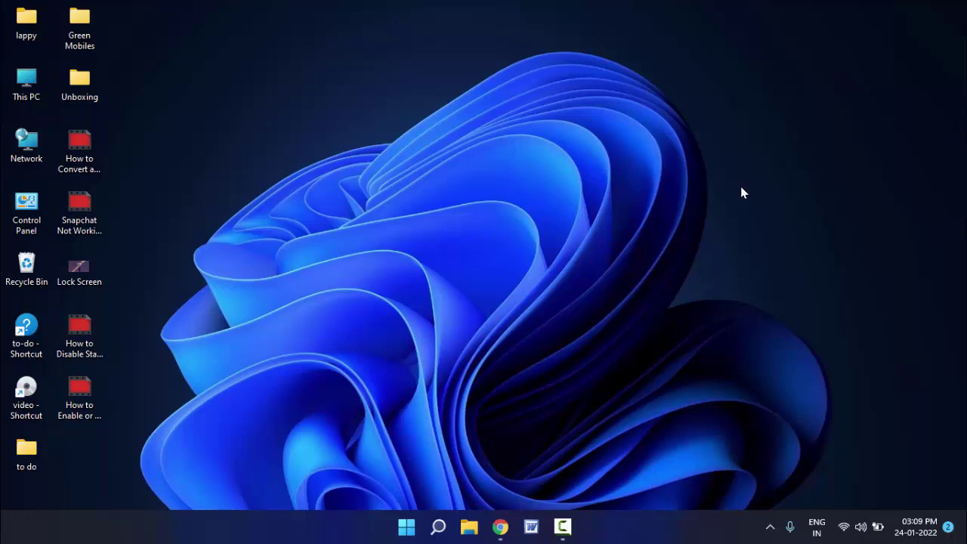
Step: Open Control Panel, check the Large icons view for the Dell Audio entry, and close the window
{"action": "key", "text": "super"}
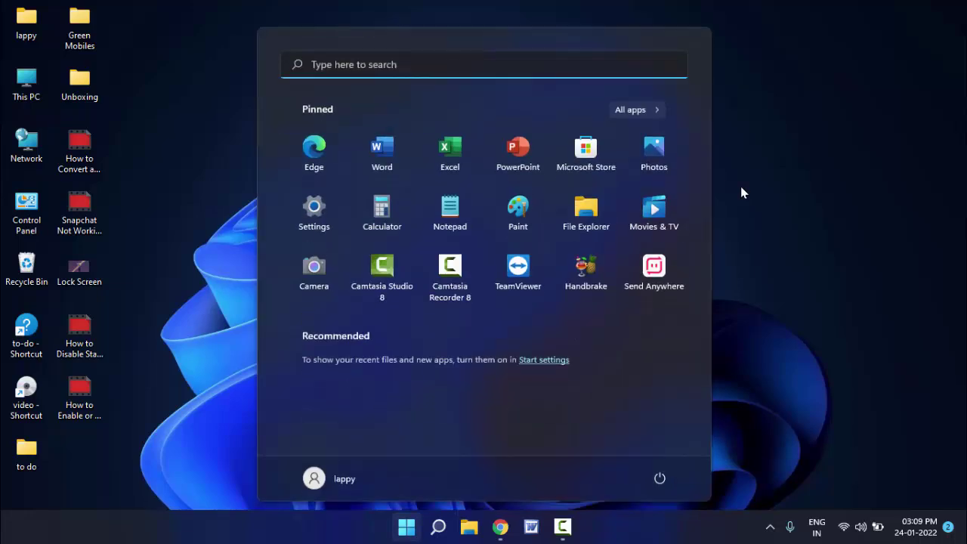
{"action": "type", "text": "control Panelcp"}
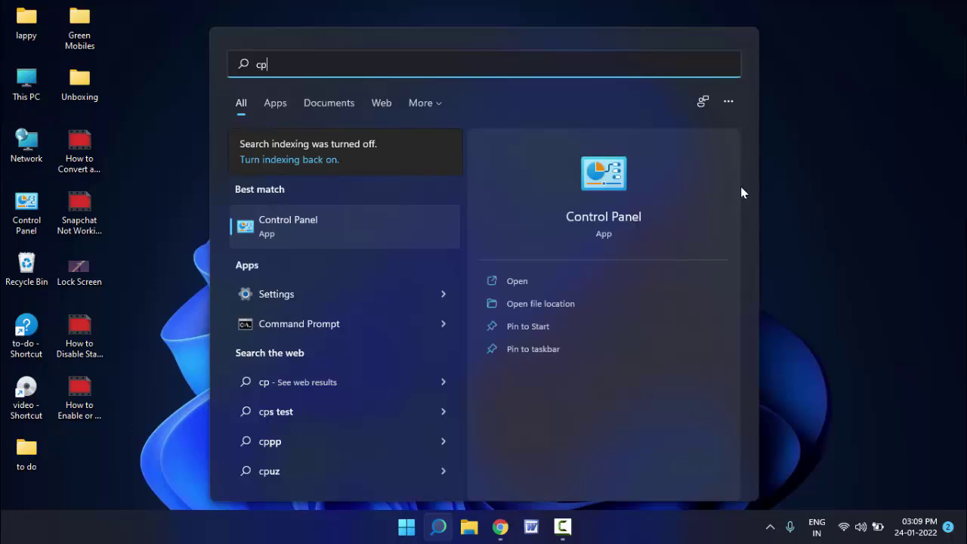
{"action": "key", "text": "Return"}
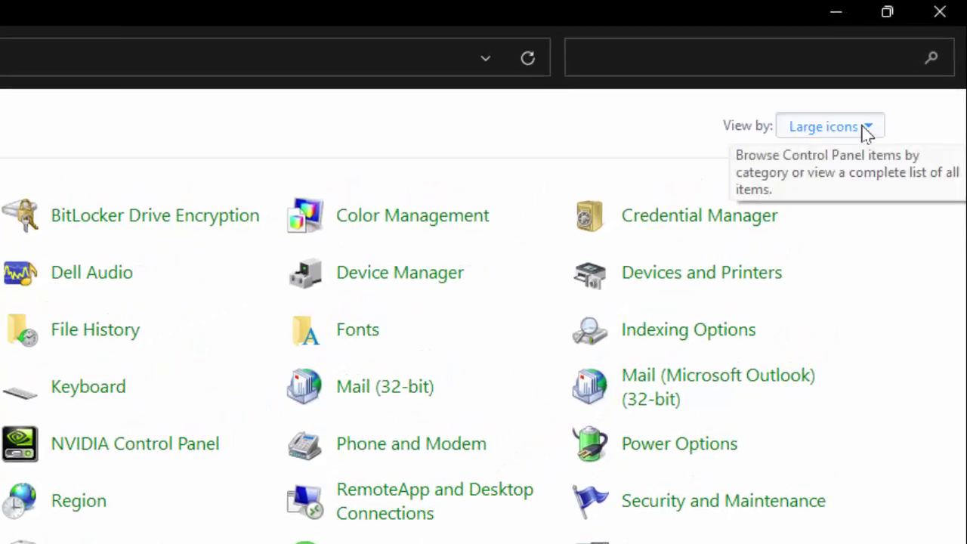
{"action": "left_click", "coordinate": [865, 126]}
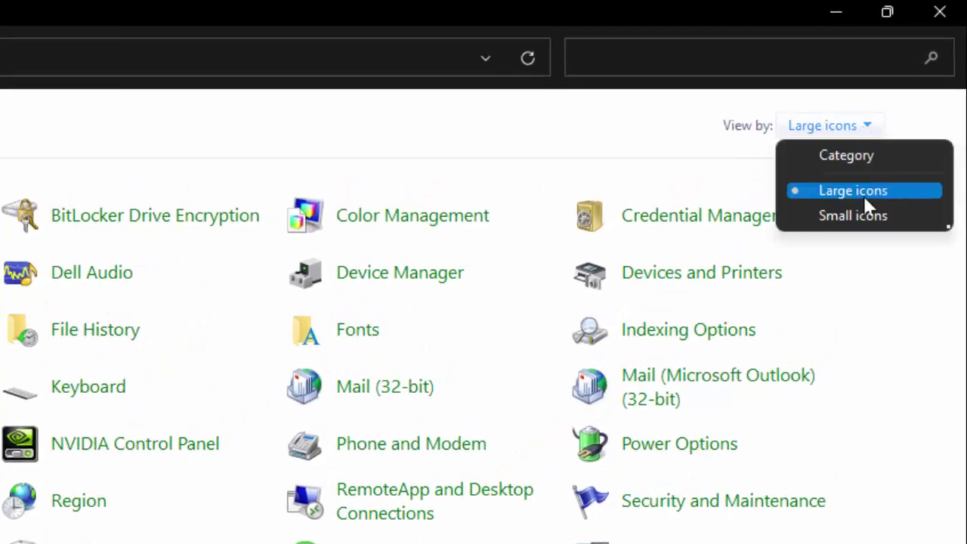
{"action": "left_click", "coordinate": [673, 147]}
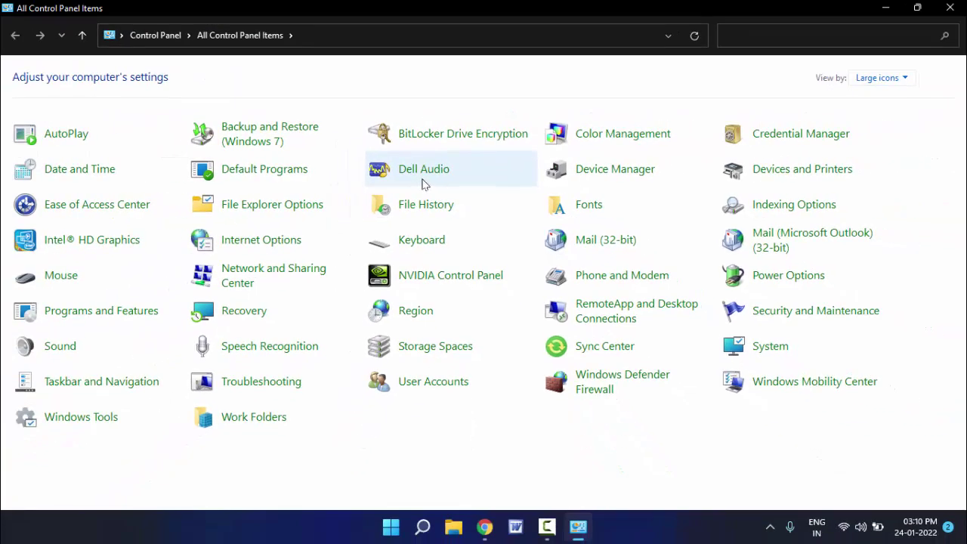
{"action": "left_click", "coordinate": [963, 7]}
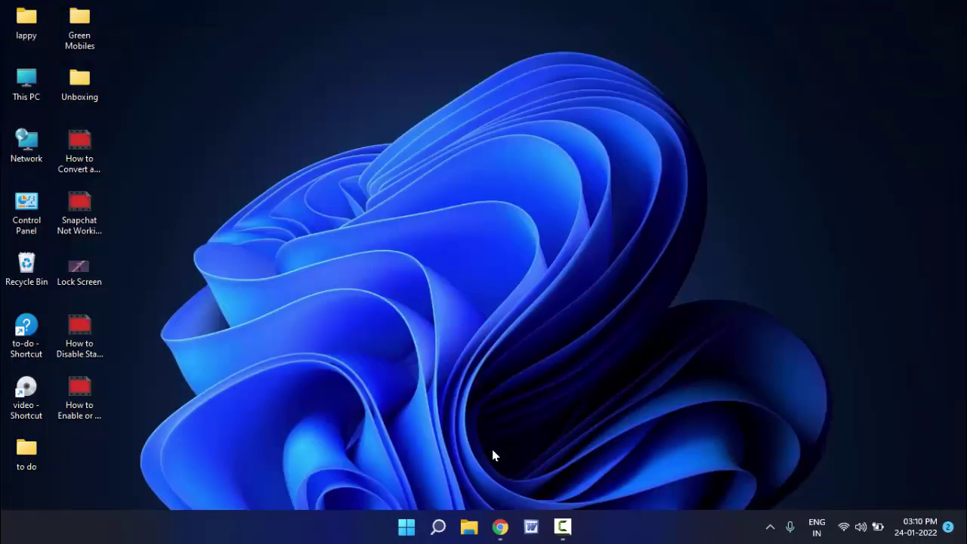
Step: Switch to Chrome, go to google.com and search for "dell audio driver"
{"action": "left_click", "coordinate": [500, 527]}
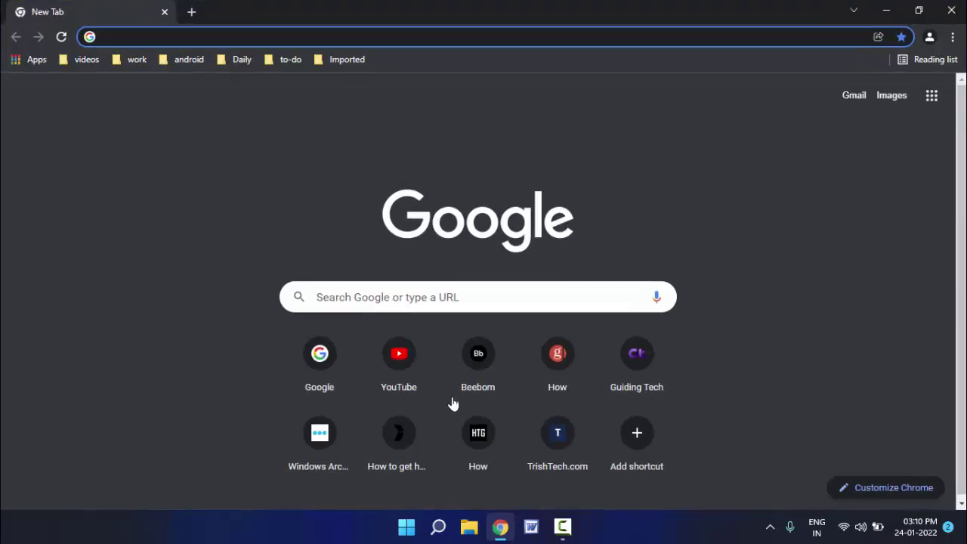
{"action": "type", "text": "google.com"}
{"action": "key", "text": "Return"}
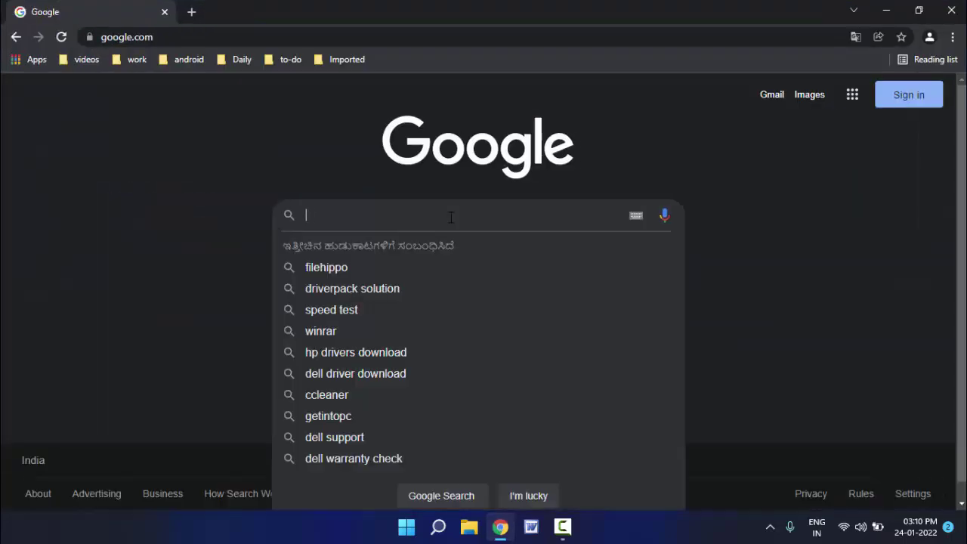
{"action": "type", "text": "dell "}
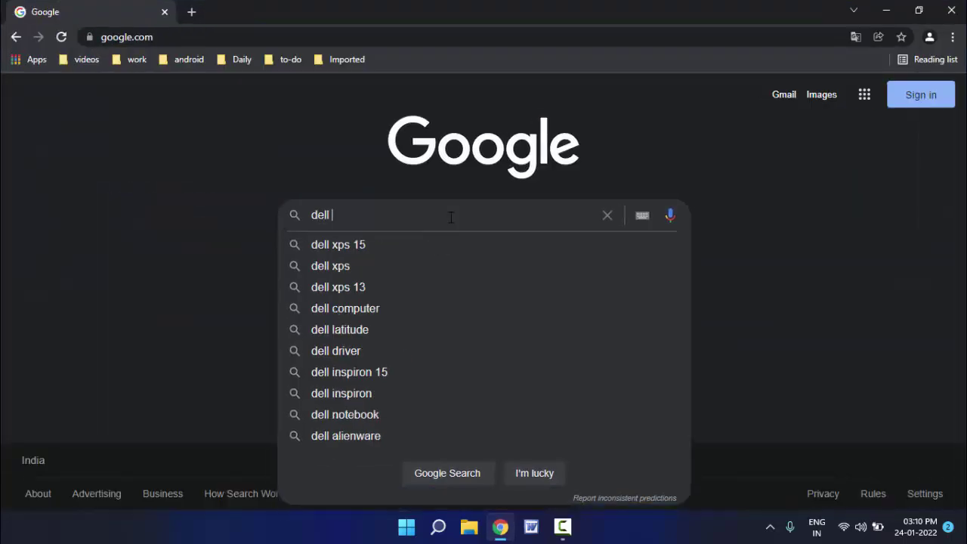
{"action": "type", "text": "d"}
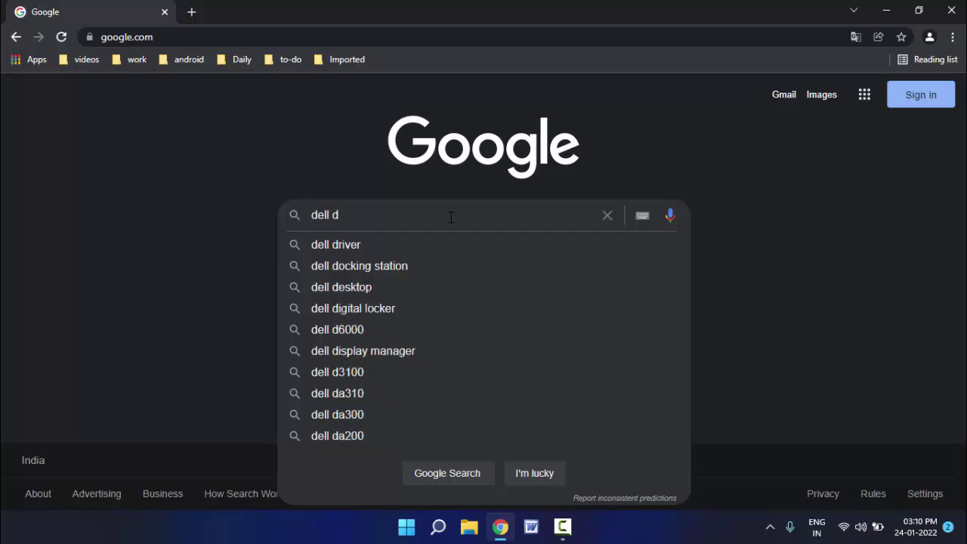
{"action": "key", "text": "BackSpace"}
{"action": "type", "text": "audio driver"}
{"action": "key", "text": "Return"}
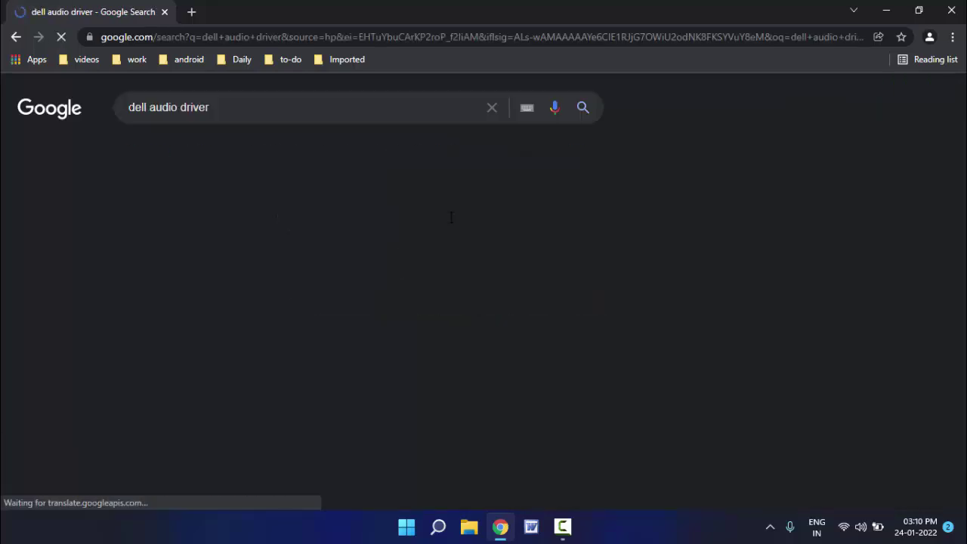
Step: Open the Drivers & Downloads page of Dell India from the search results and select the Vostro 3458 as the product
{"action": "scroll", "coordinate": [699, 217], "scroll_direction": "down", "scroll_amount": 3}
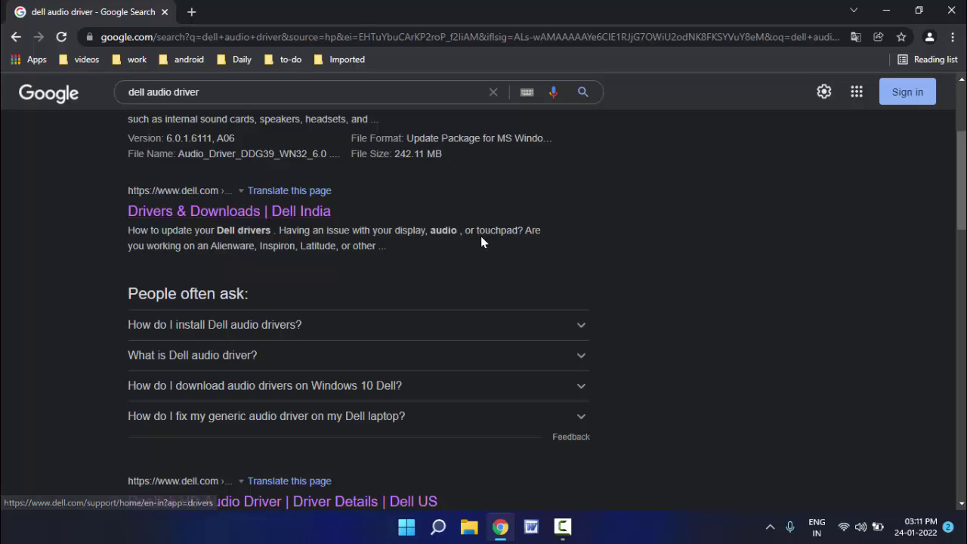
{"action": "left_click", "coordinate": [232, 214]}
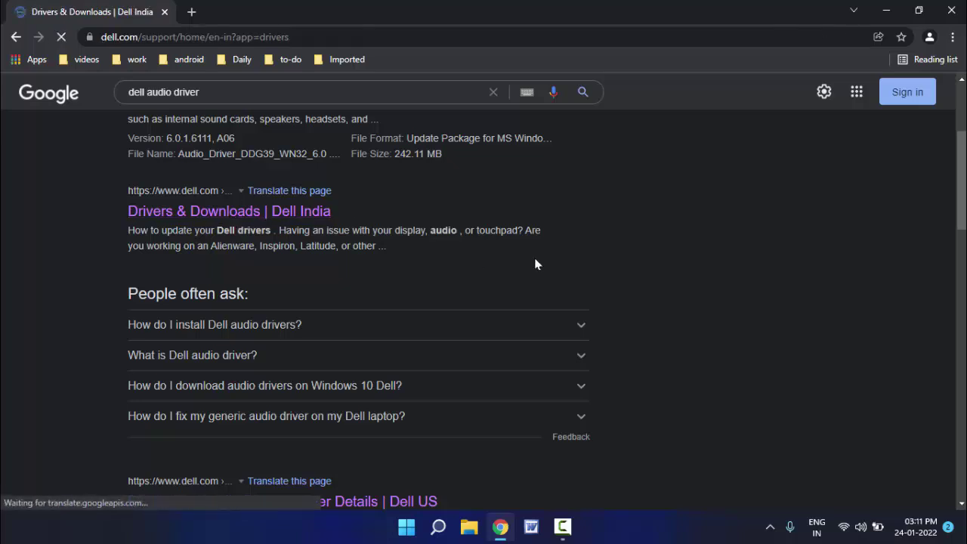
{"action": "scroll", "coordinate": [535, 262], "scroll_direction": "down", "scroll_amount": 2}
{"action": "scroll", "coordinate": [535, 263], "scroll_direction": "down", "scroll_amount": 1}
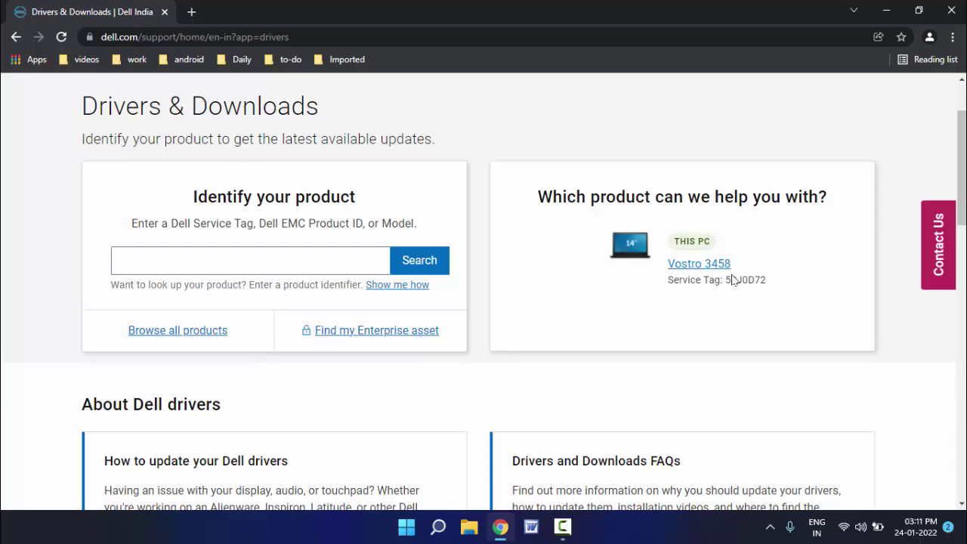
{"action": "scroll", "coordinate": [730, 280], "scroll_direction": "up", "scroll_amount": 2}
{"action": "left_click", "coordinate": [678, 366]}
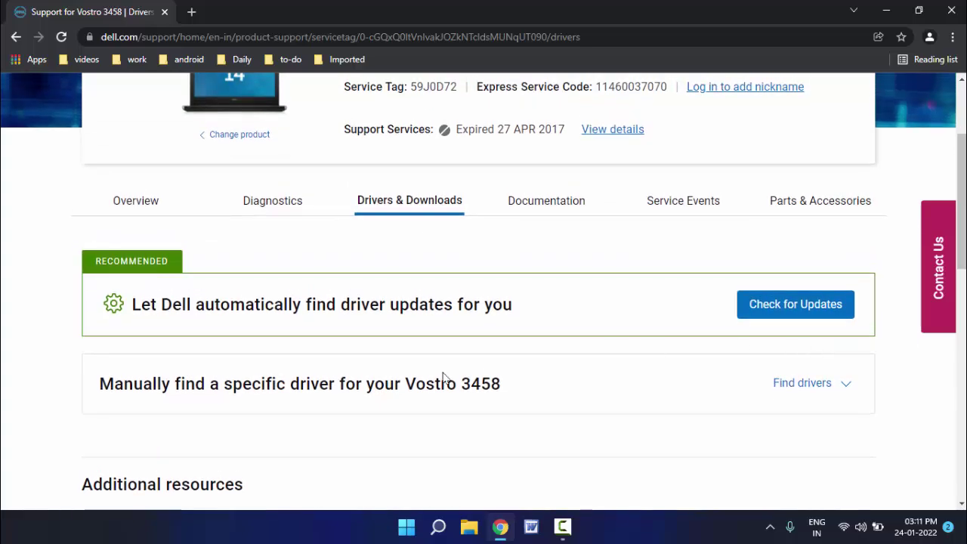
Step: Expand the manual driver finder for the Vostro 3458 and filter the drivers to the Audio category
{"action": "left_click", "coordinate": [804, 390]}
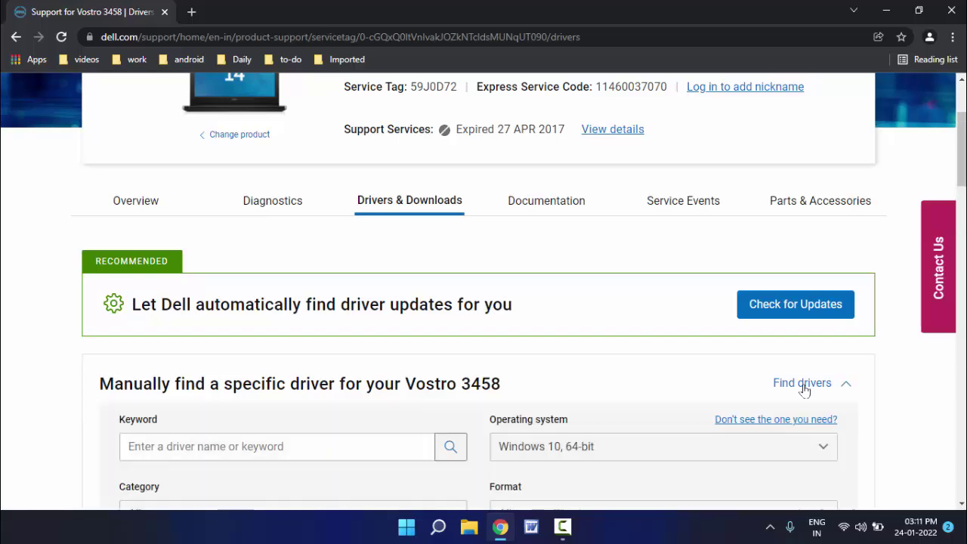
{"action": "scroll", "coordinate": [805, 390], "scroll_direction": "down", "scroll_amount": 2}
{"action": "scroll", "coordinate": [805, 390], "scroll_direction": "down", "scroll_amount": 2}
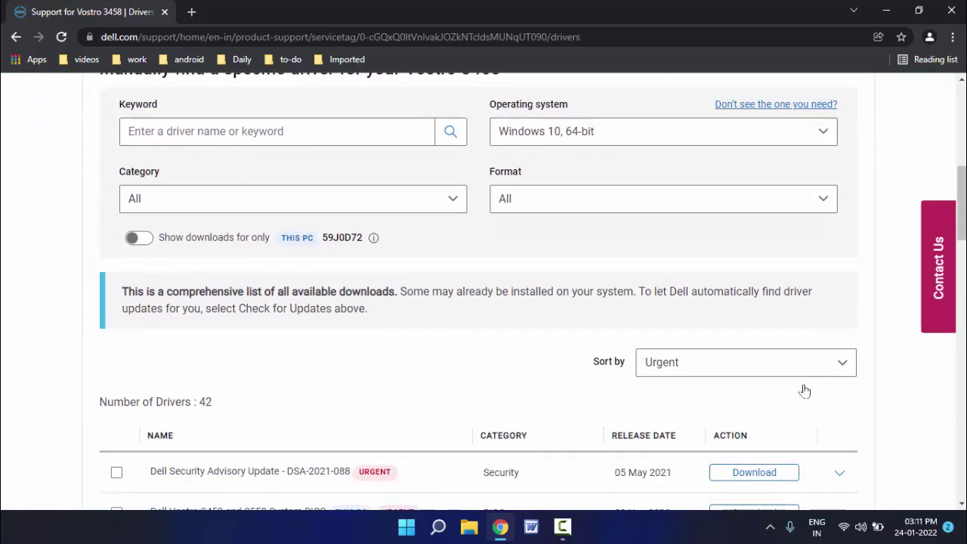
{"action": "scroll", "coordinate": [804, 390], "scroll_direction": "up", "scroll_amount": 1}
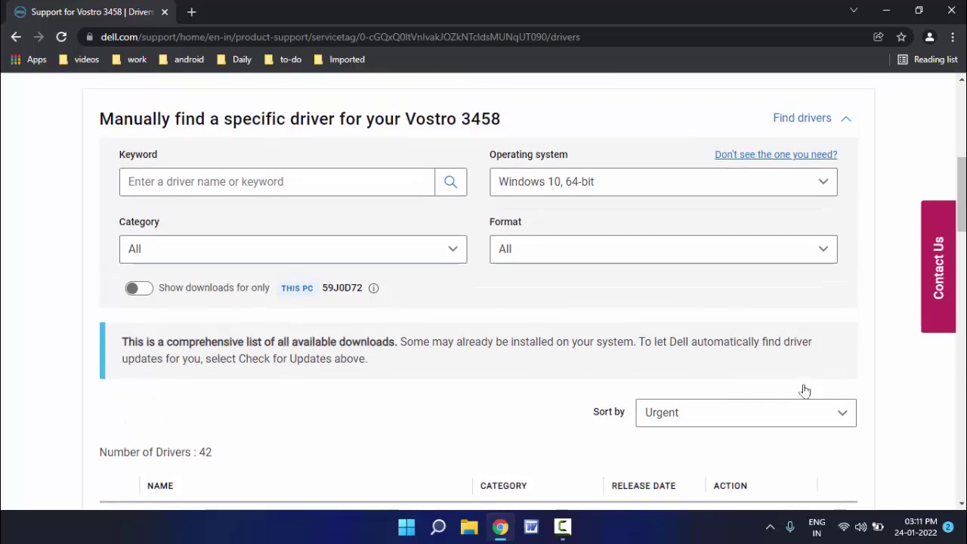
{"action": "left_click", "coordinate": [370, 263]}
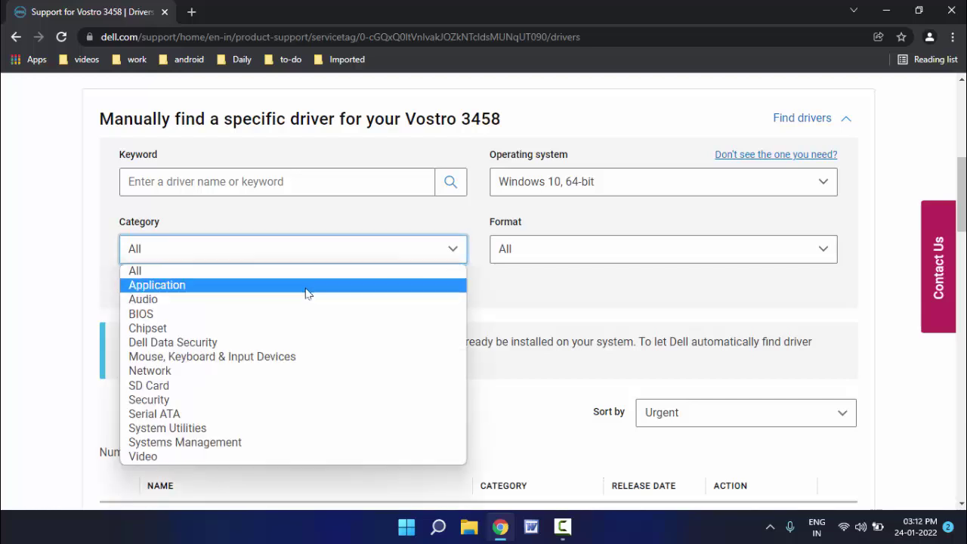
{"action": "key", "text": "Escape"}
{"action": "scroll", "coordinate": [506, 308], "scroll_direction": "down", "scroll_amount": 2}
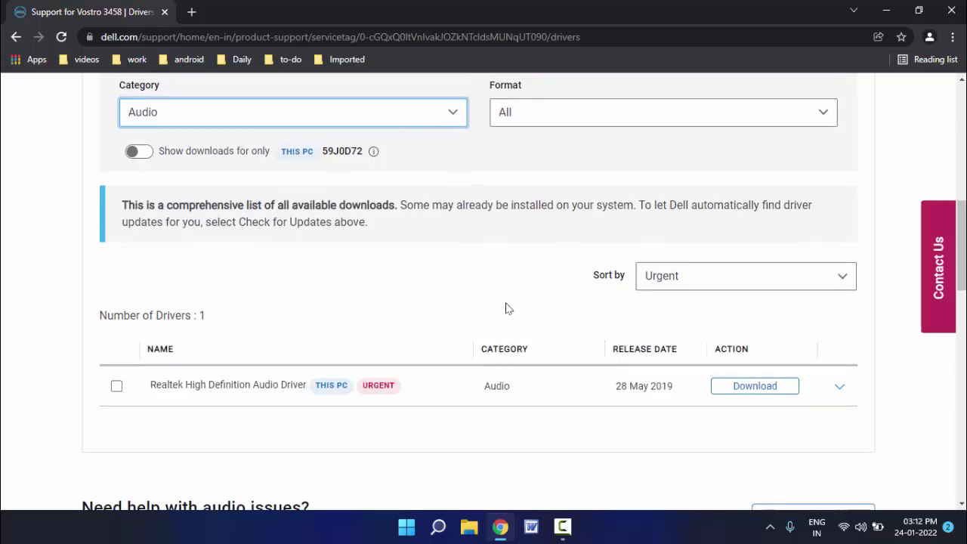
Step: Add the Realtek High Definition Audio Driver and, from the BIOS category, the Dell Vostro 3458 and 3558 System BIOS to the download list
{"action": "left_click", "coordinate": [117, 387]}
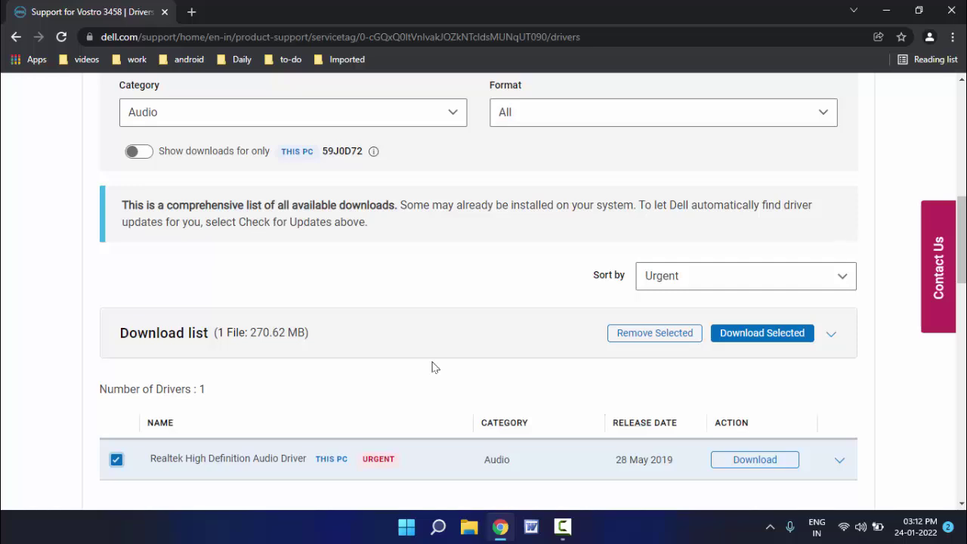
{"action": "scroll", "coordinate": [433, 367], "scroll_direction": "up", "scroll_amount": 1}
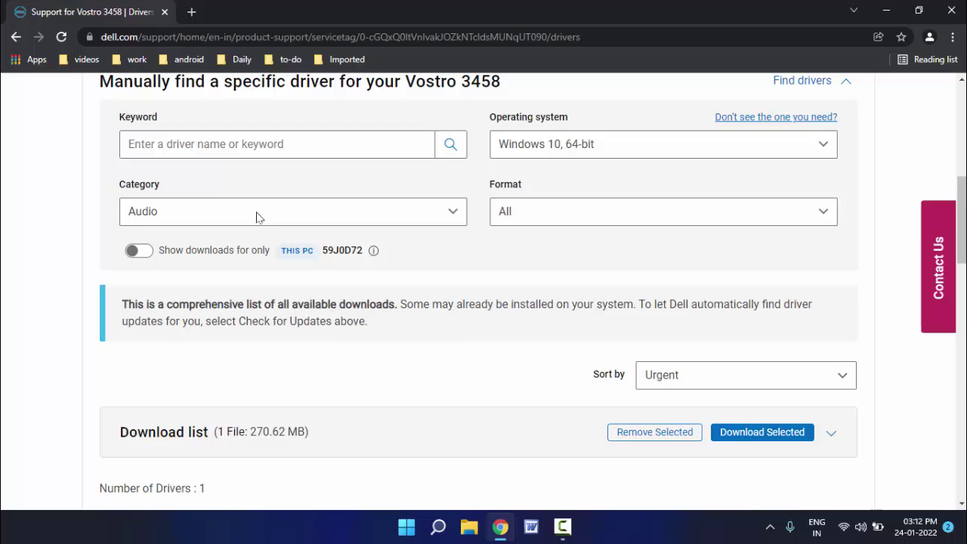
{"action": "left_click", "coordinate": [256, 218]}
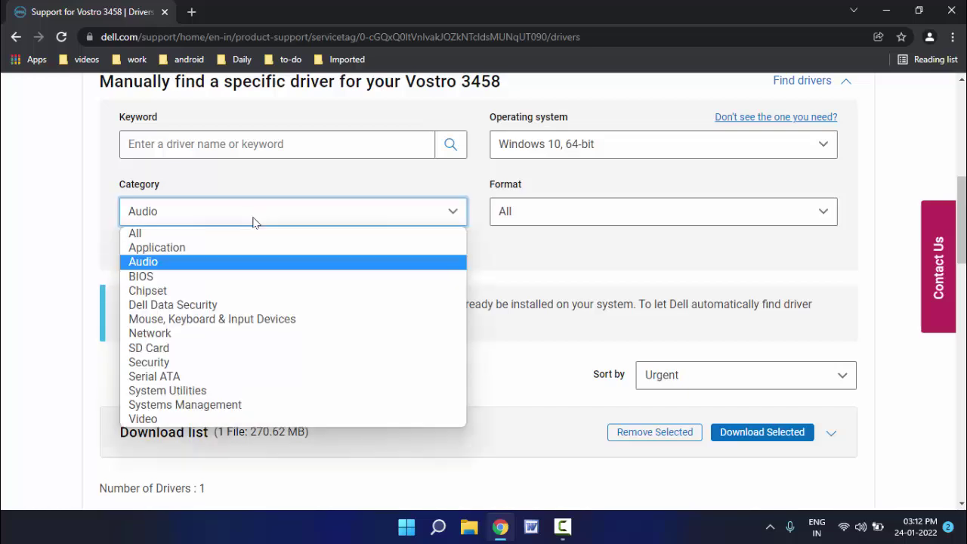
{"action": "left_click", "coordinate": [228, 277]}
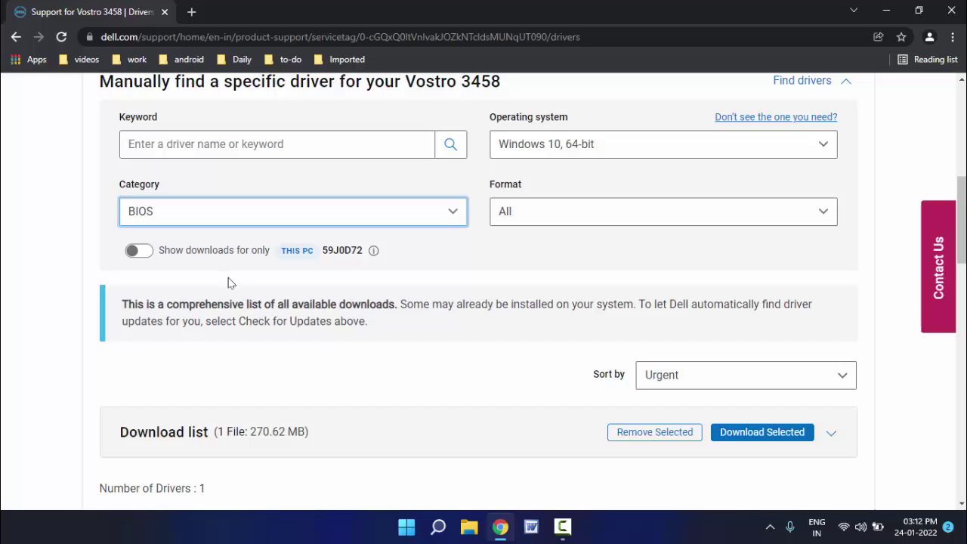
{"action": "scroll", "coordinate": [605, 339], "scroll_direction": "down", "scroll_amount": 3}
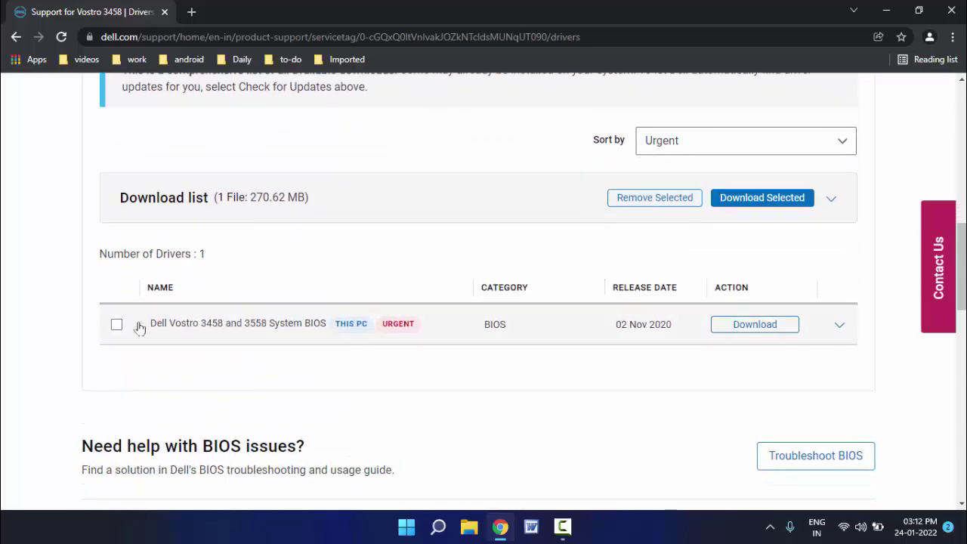
{"action": "left_click", "coordinate": [117, 327]}
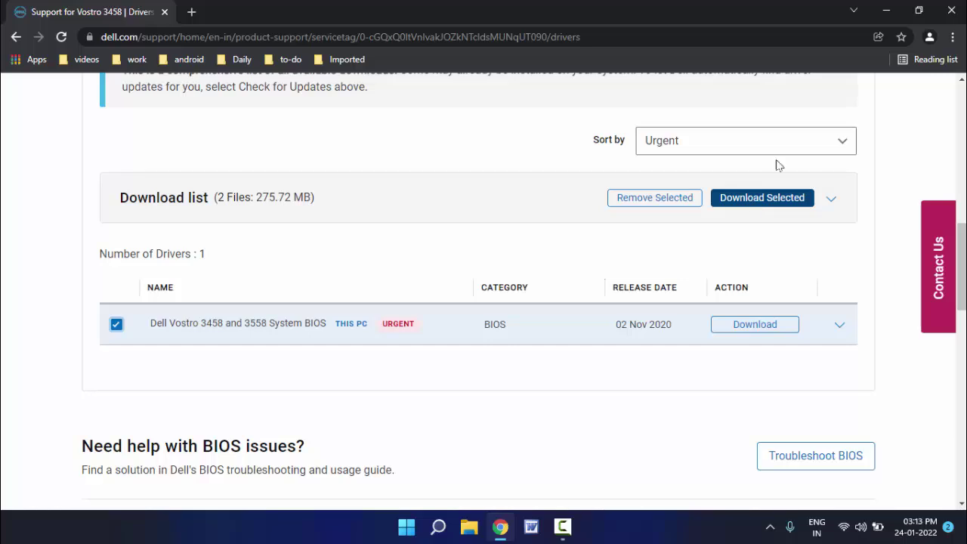
Step: Minimize the browser, open Control Panel to check for the Dell Audio entry, and close the Control Panel window
{"action": "left_click", "coordinate": [891, 10]}
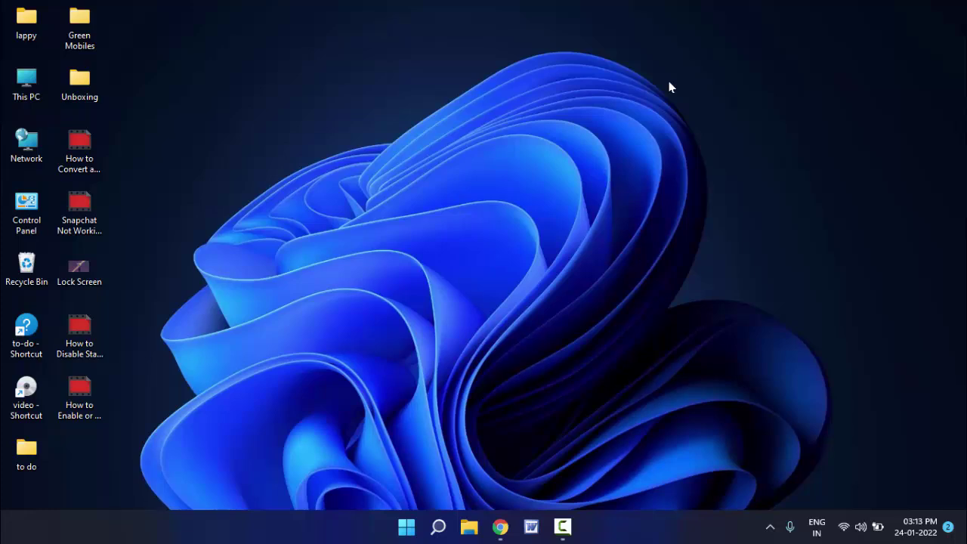
{"action": "right_click", "coordinate": [486, 59]}
{"action": "left_click", "coordinate": [519, 119]}
{"action": "key", "text": "super"}
{"action": "type", "text": "cp"}
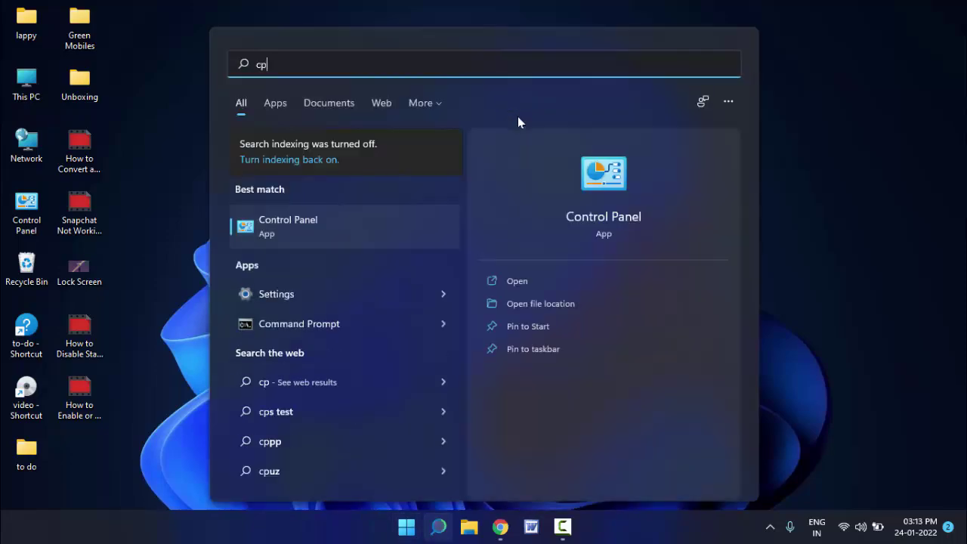
{"action": "key", "text": "Return"}
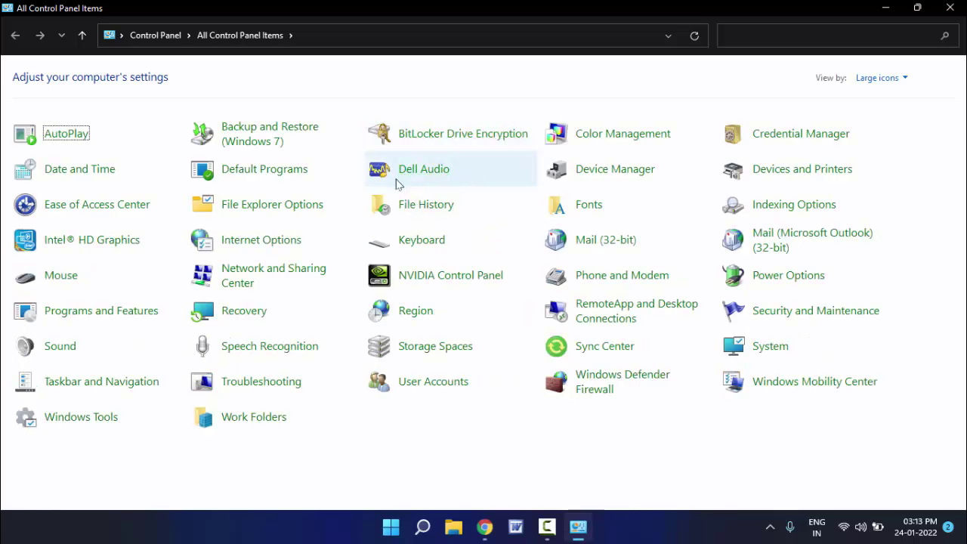
{"action": "left_click", "coordinate": [950, 7]}
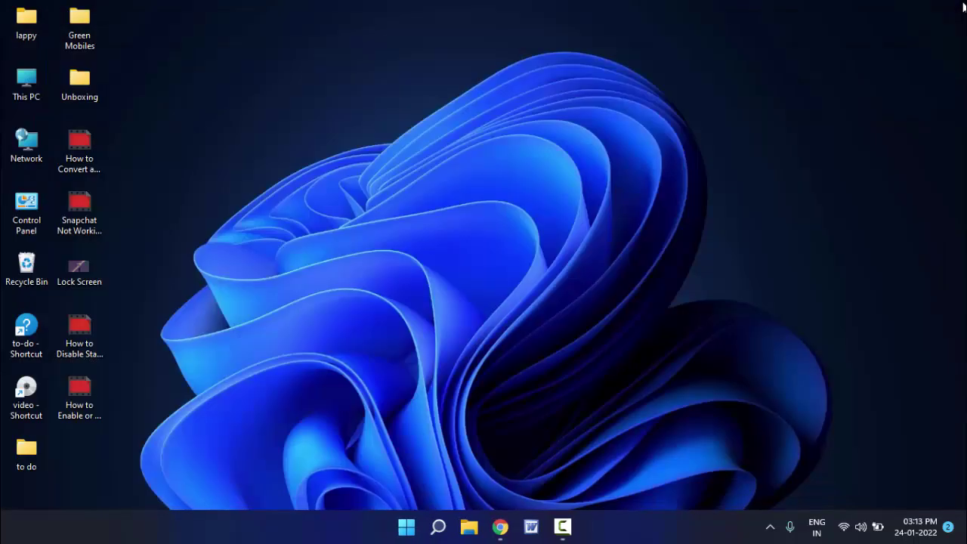